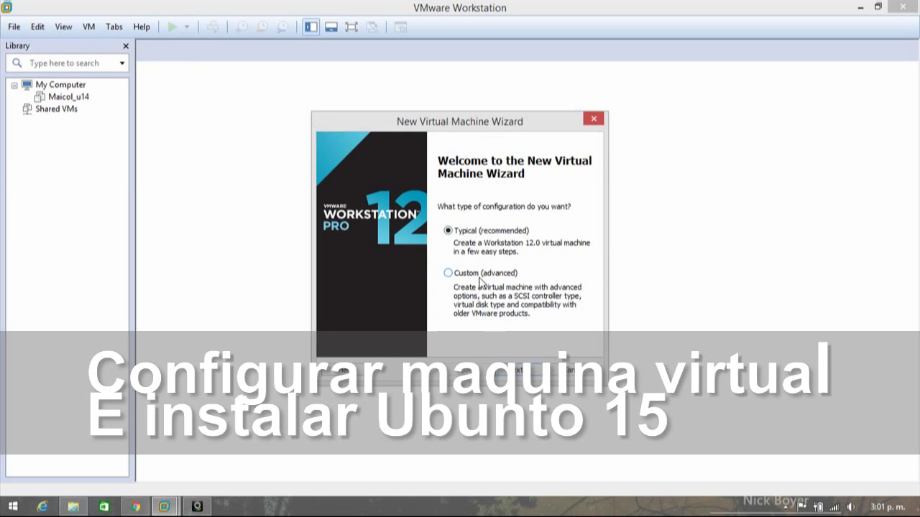
- Start a Typical new VM installing from E:\ubuntu-15.10-desktop-amd64.iso on the DATOS drive
click(524, 376)
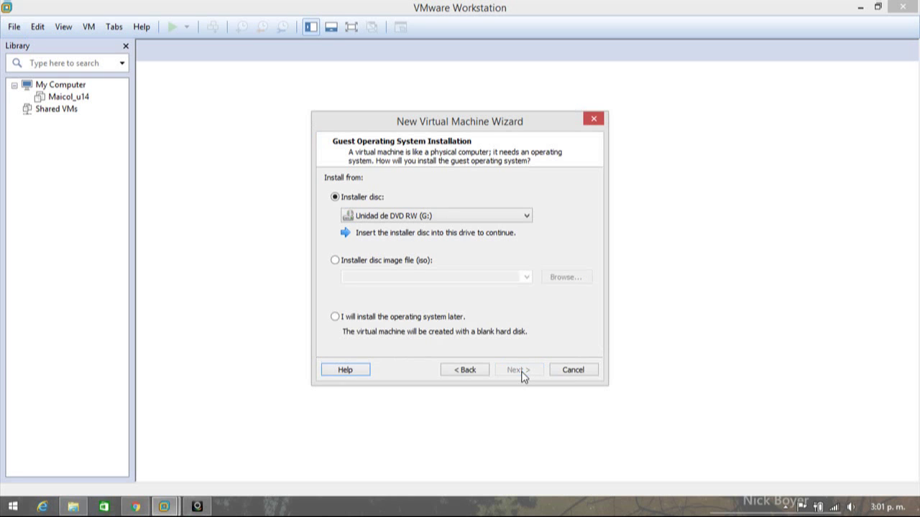
click(412, 260)
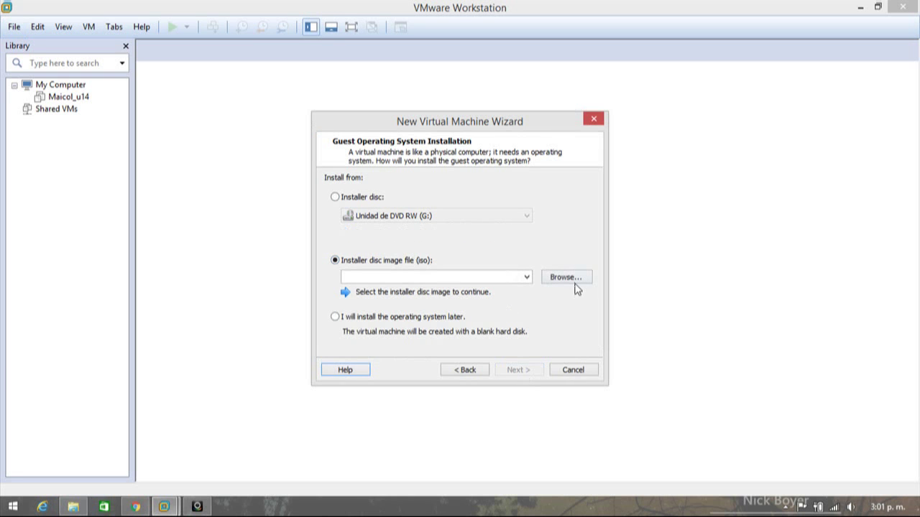
click(574, 282)
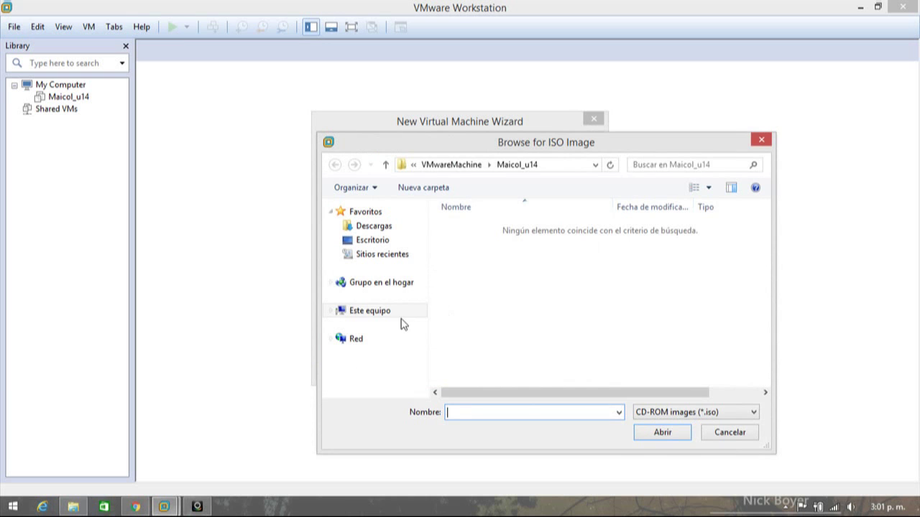
click(383, 317)
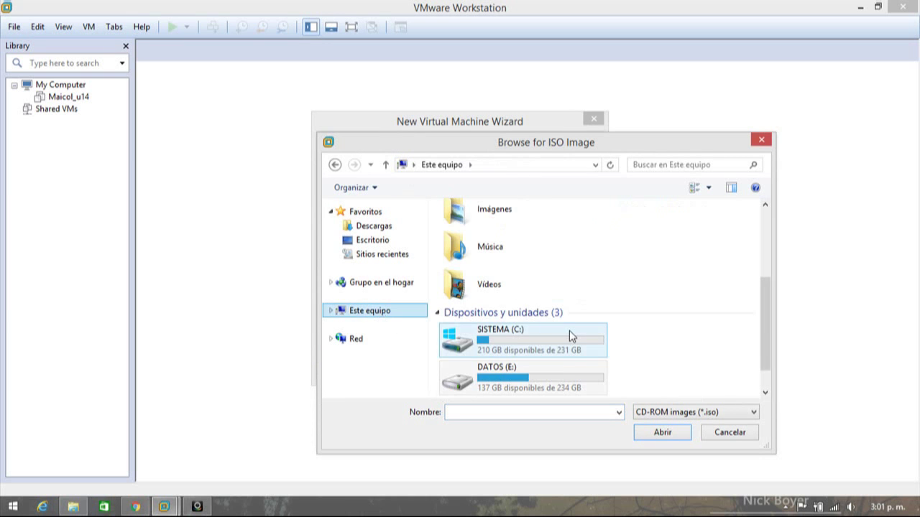
double_click(561, 369)
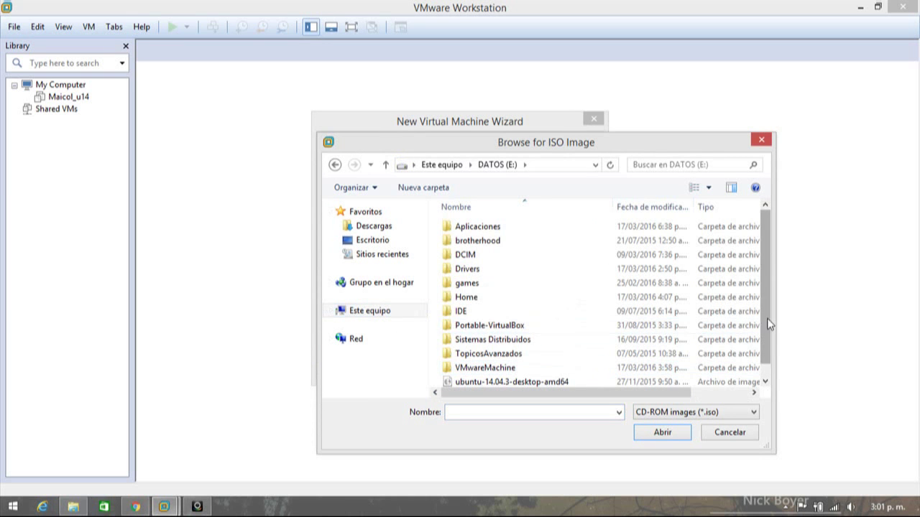
drag(762, 312, 763, 338)
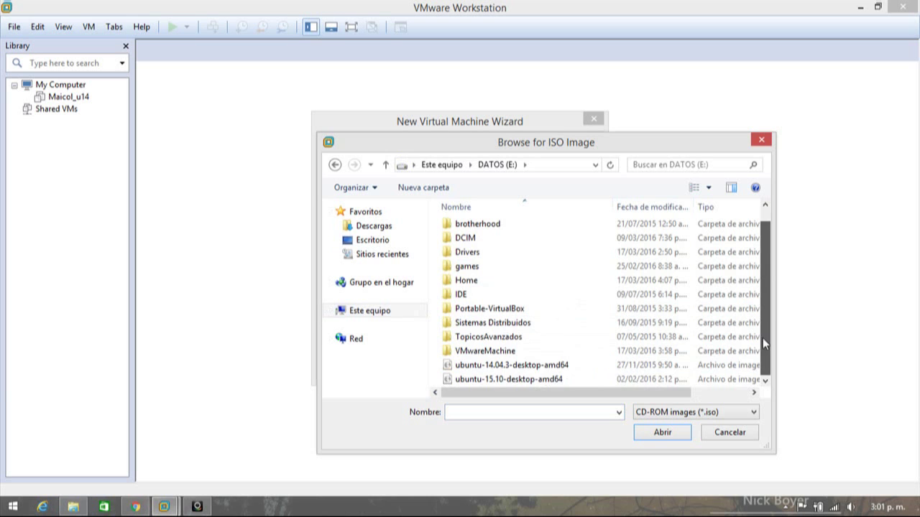
click(571, 382)
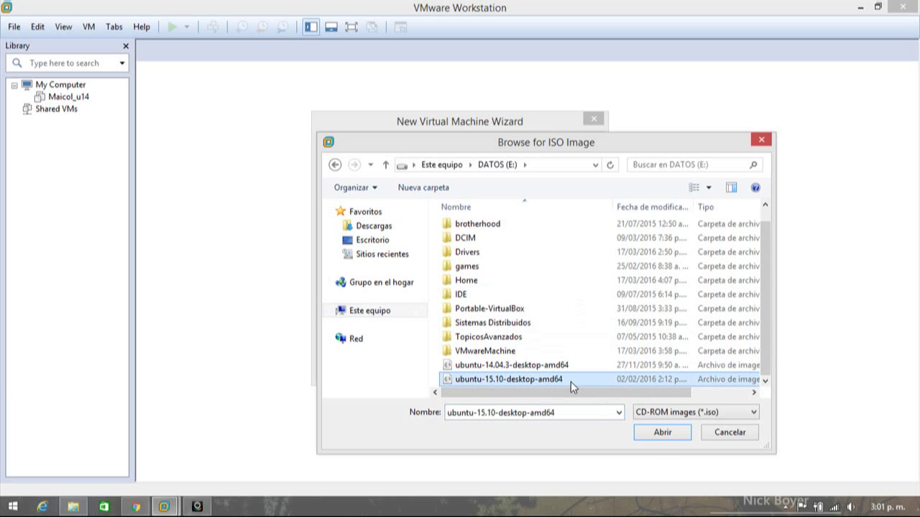
click(662, 433)
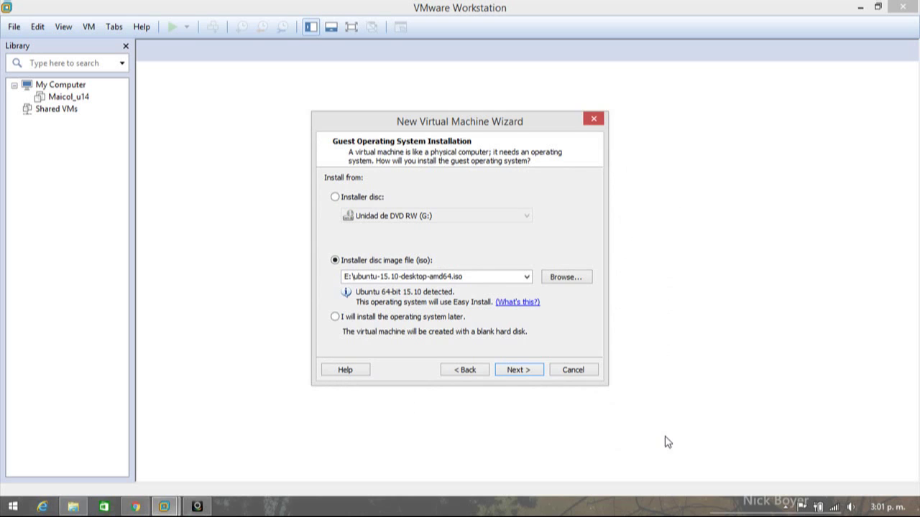
- Enter the Linux account's full name, user name, password and confirmation for Easy Install
click(526, 374)
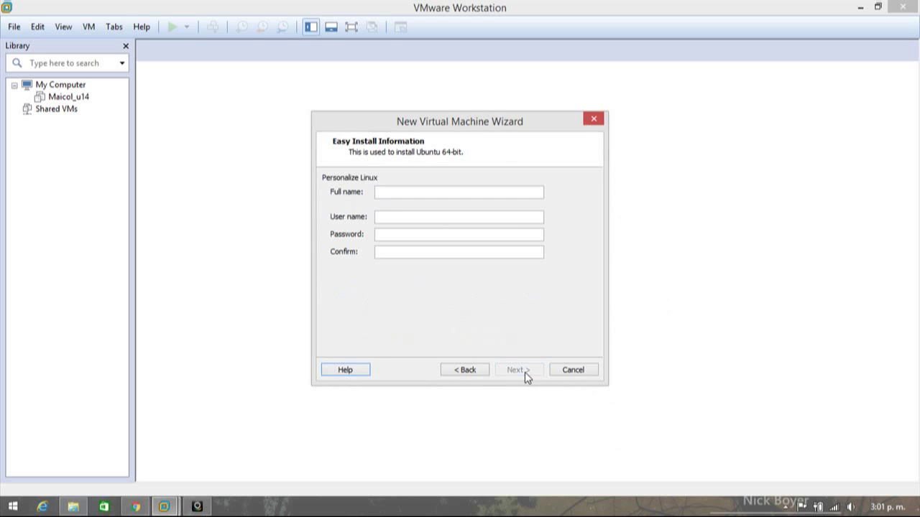
click(454, 192)
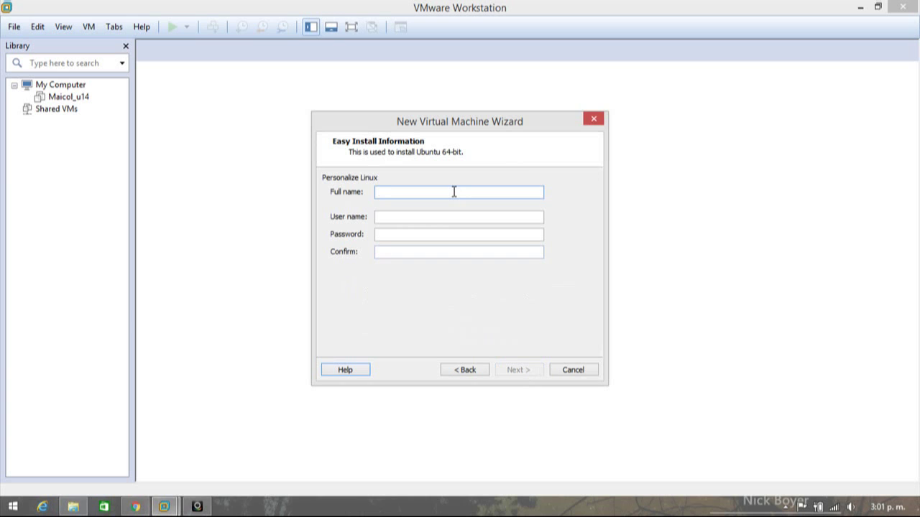
text(snort)
click(433, 217)
text(snort)
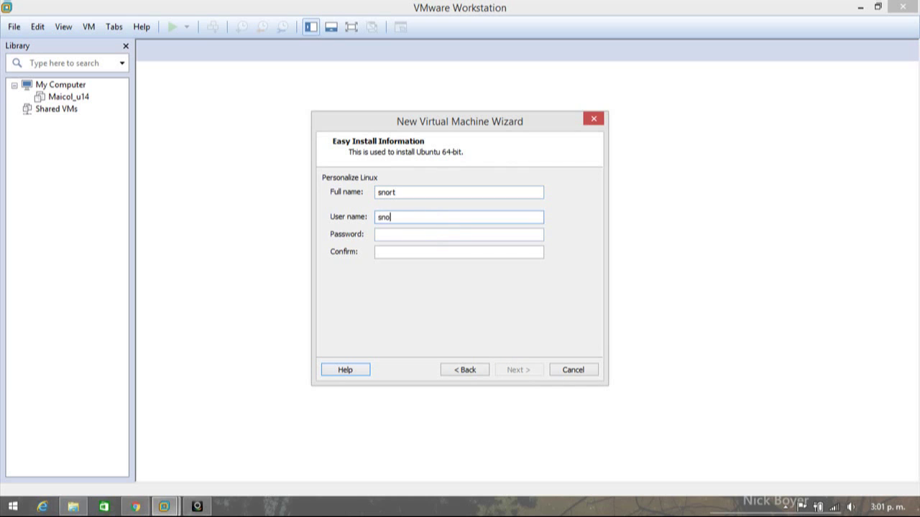
key(Tab)
text(123456)
key(Tab)
text(123456)
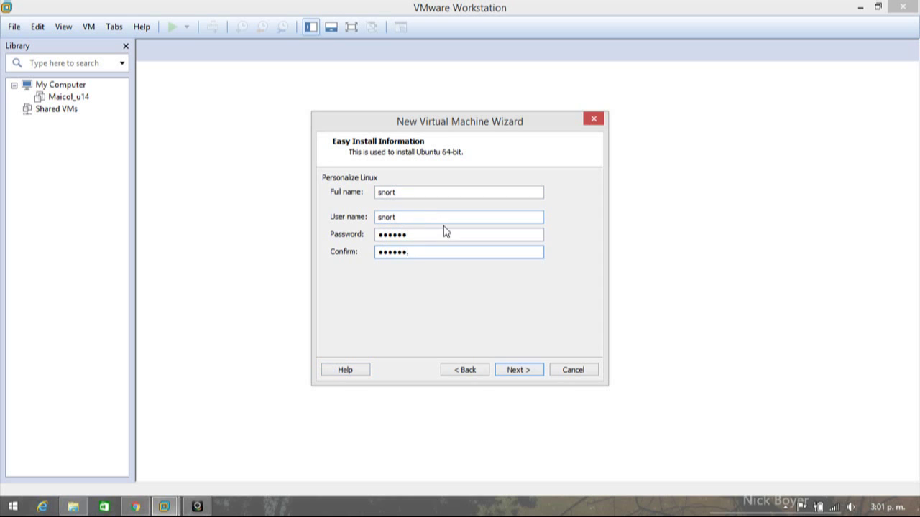
click(516, 369)
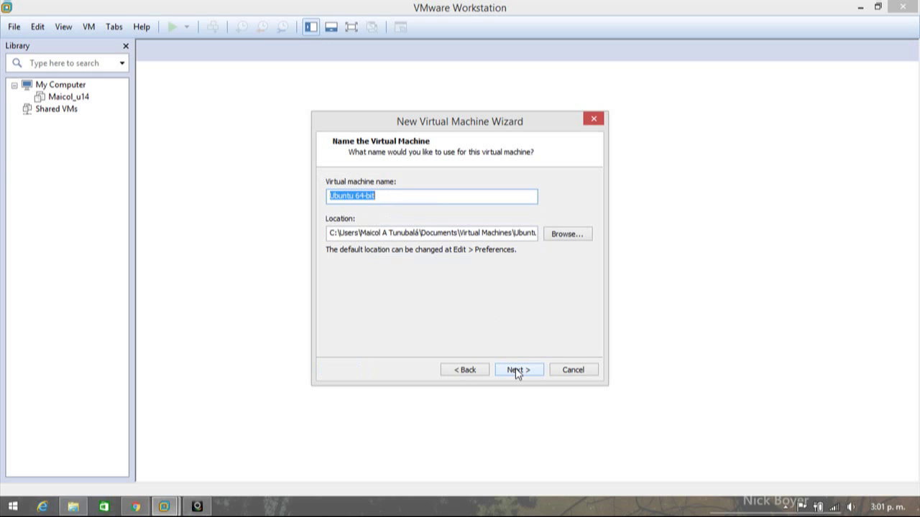
- Replace the default virtual machine name with a new name
text(snort)
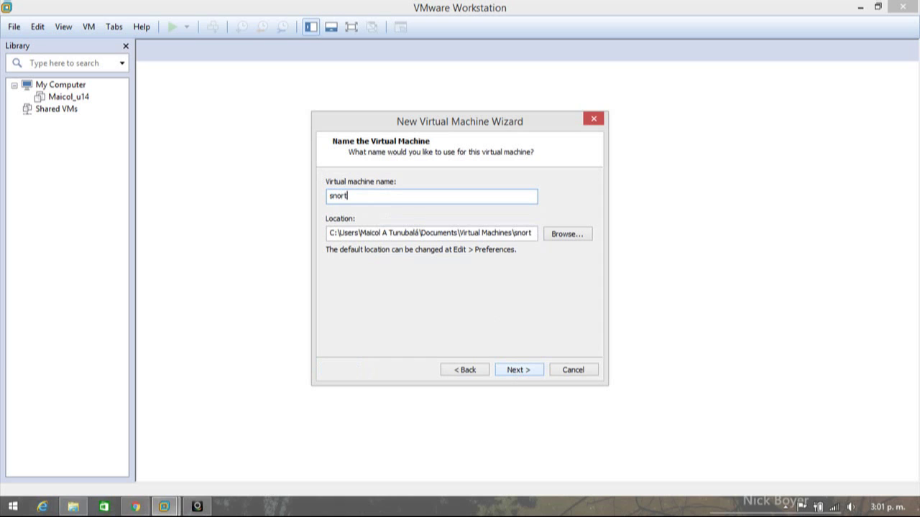
text(_)
key(BackSpace)
key(BackSpace)
key(BackSpace)
key(BackSpace)
key(BackSpace)
key(BackSpace)
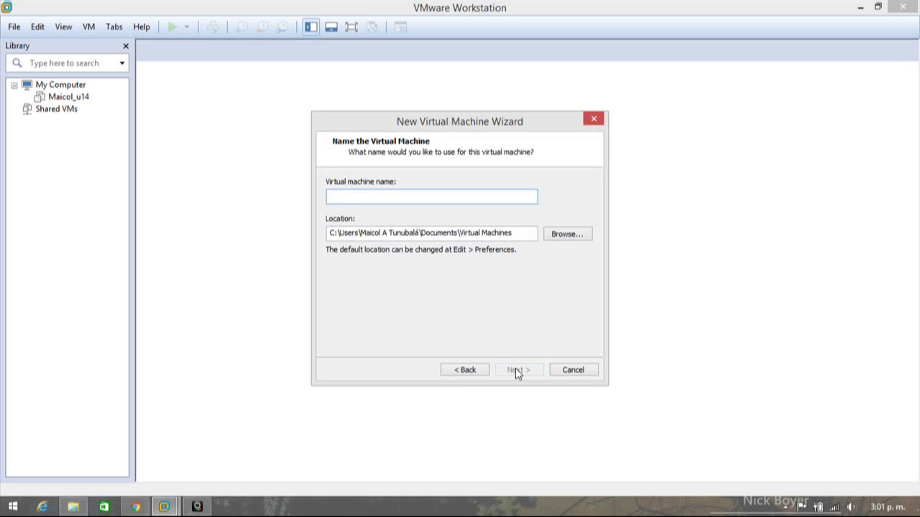
text(maicol)
click(514, 372)
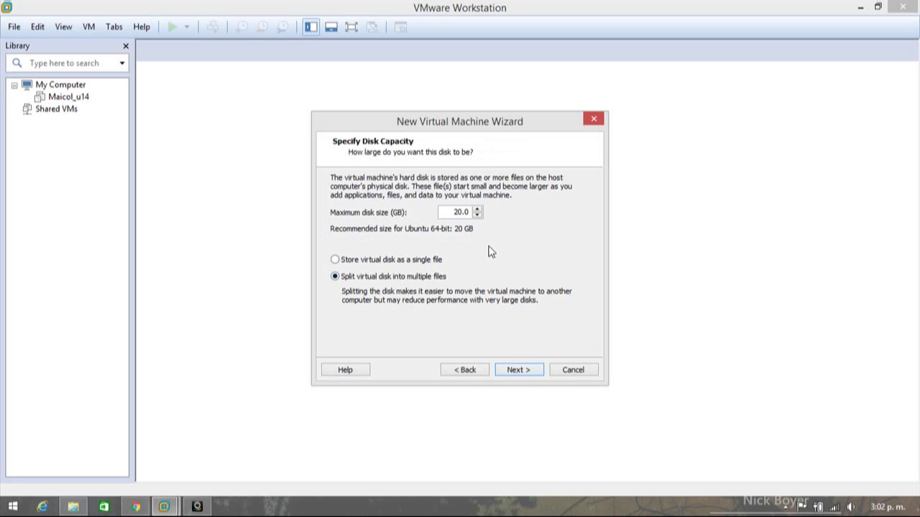
- Accept the 20 GB split virtual disk and open Customize Hardware
click(520, 374)
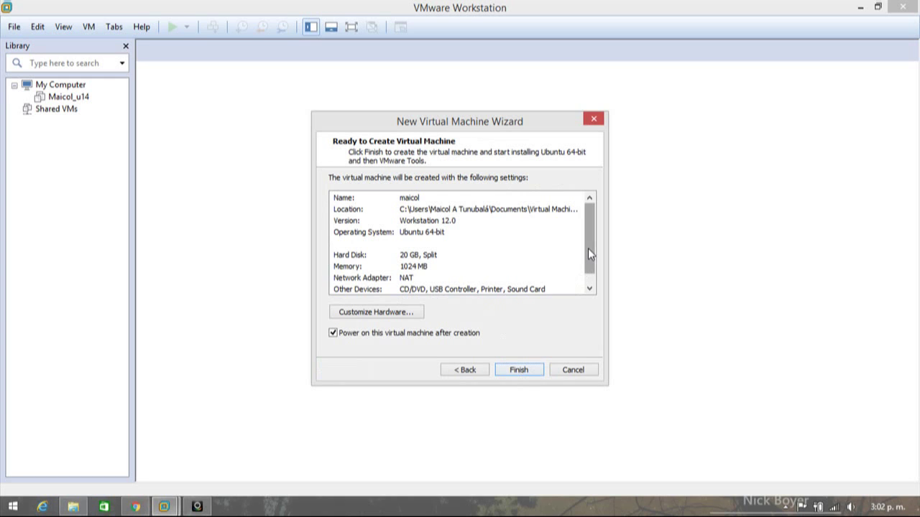
drag(588, 248, 588, 263)
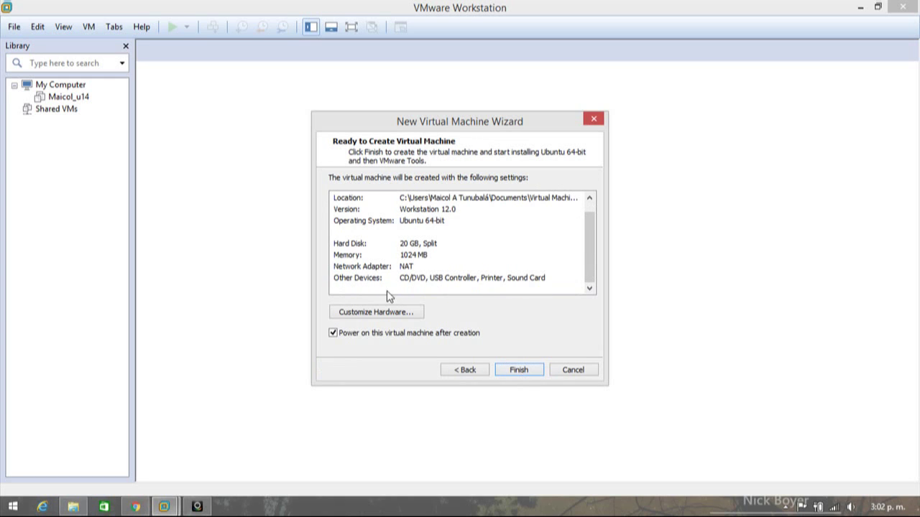
click(375, 313)
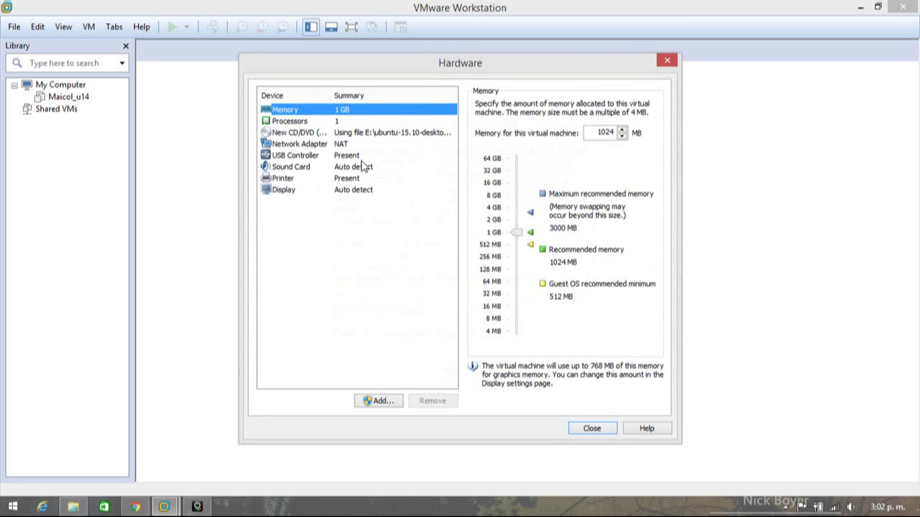
- Switch the existing network adapter to a Bridged connection
click(302, 156)
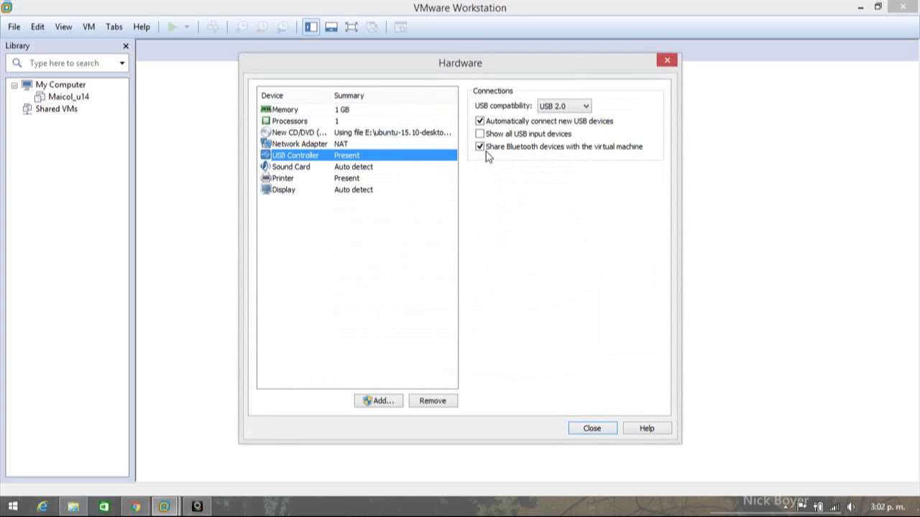
click(315, 145)
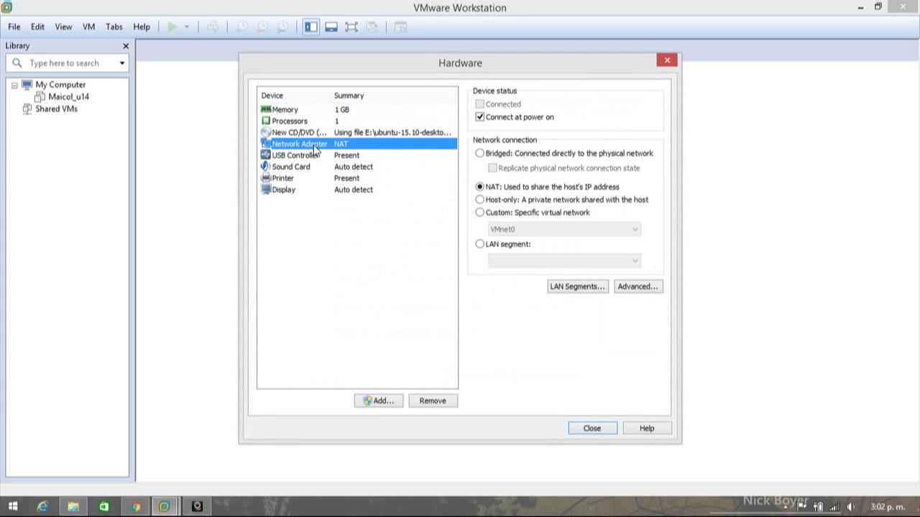
click(482, 155)
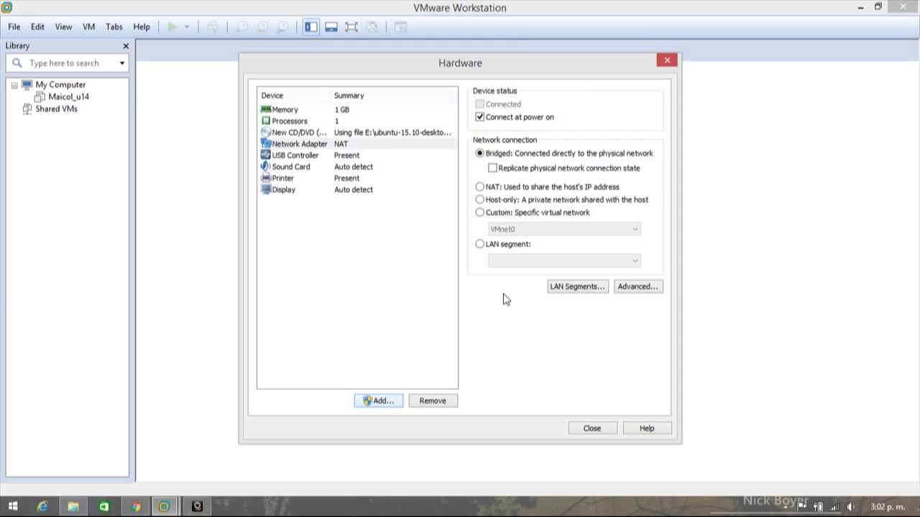
- Add a second network adapter with a Bridged connection
click(378, 400)
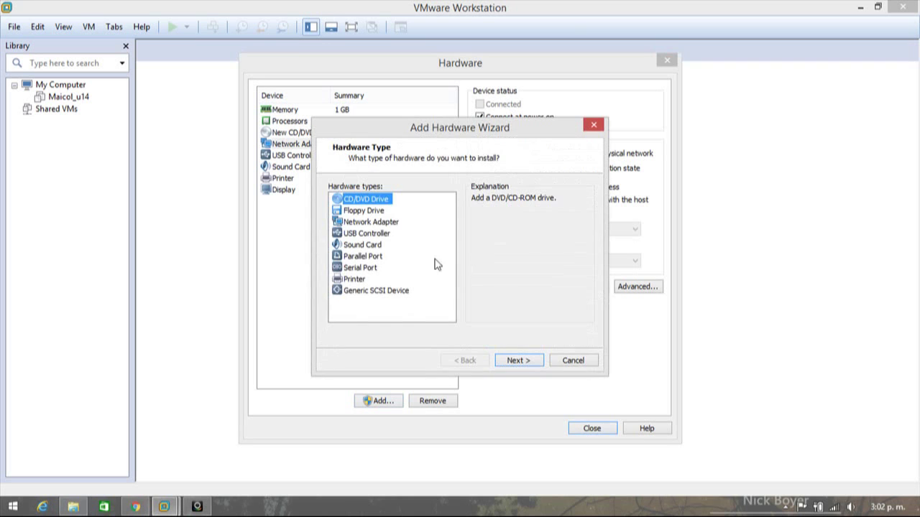
click(383, 223)
click(517, 359)
click(382, 204)
click(517, 359)
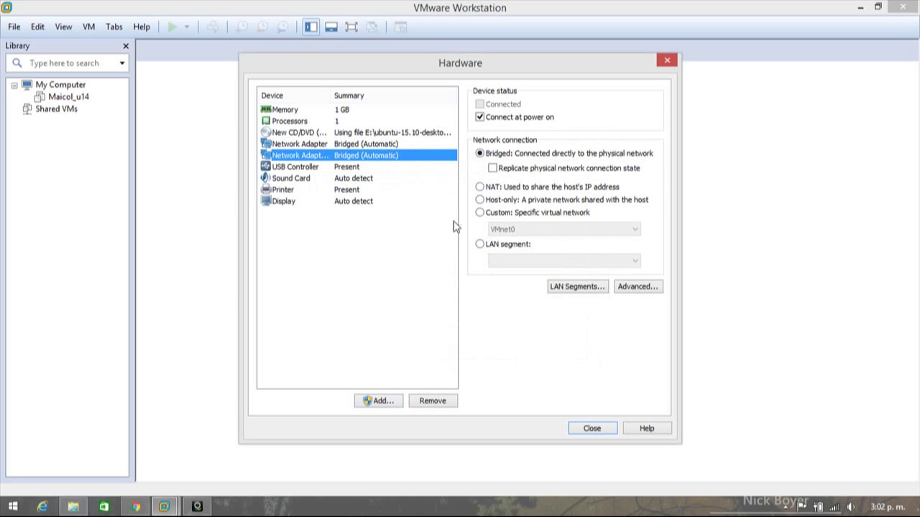
- Check both network adapters, close the hardware settings and finish creating the VM
click(347, 145)
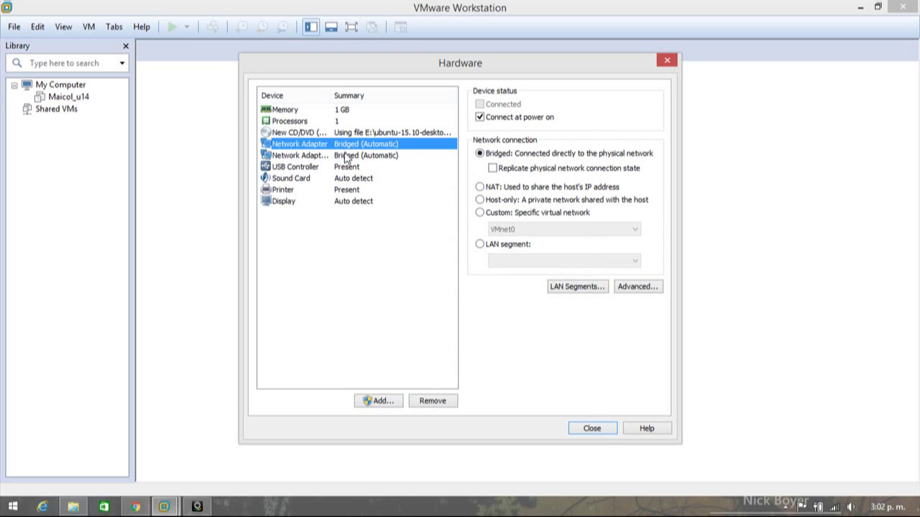
click(346, 155)
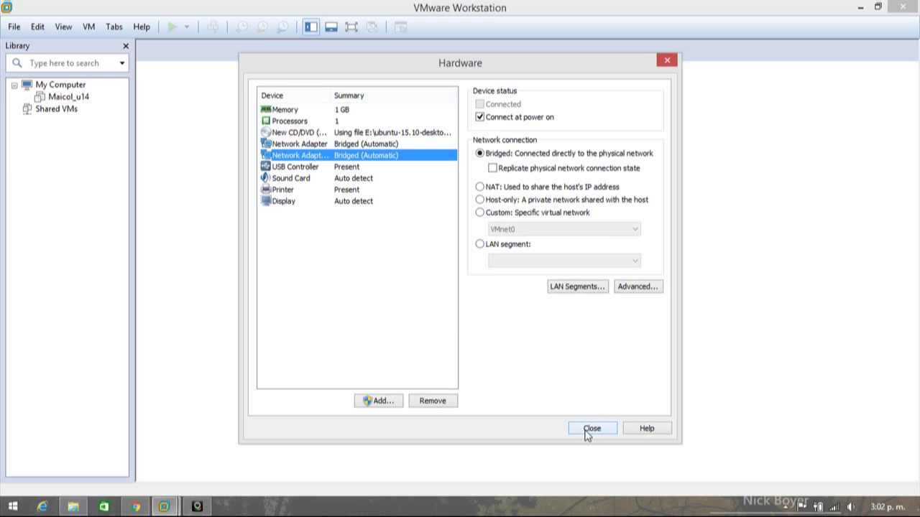
click(591, 429)
click(523, 371)
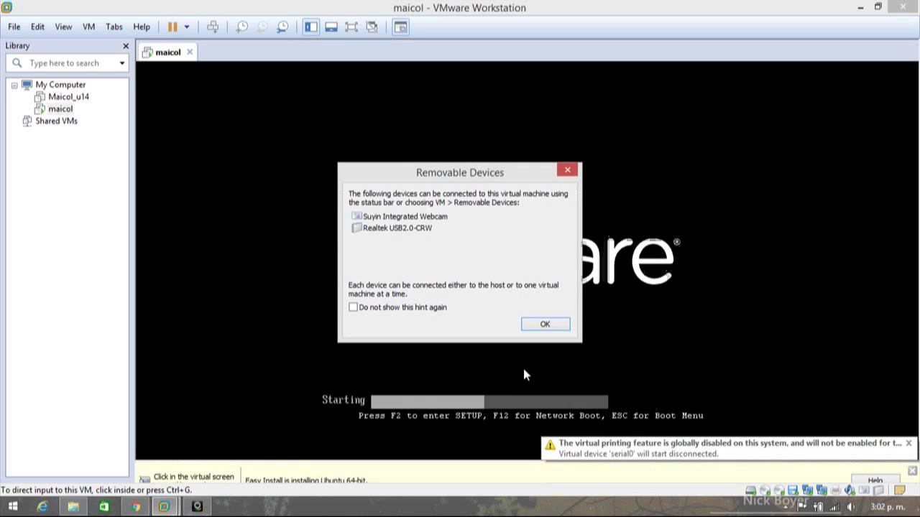
- Dismiss the removable devices notice and Easy Install hint bar, then view the VM full screen
click(544, 324)
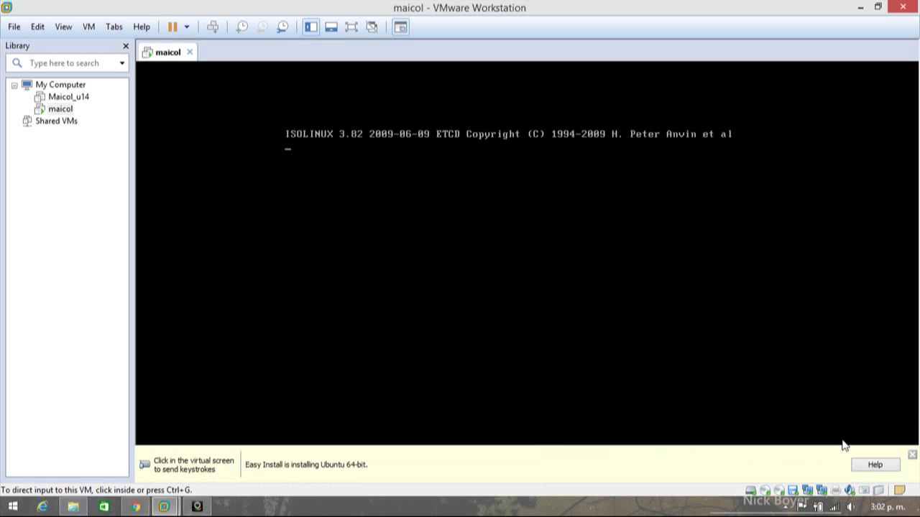
click(912, 456)
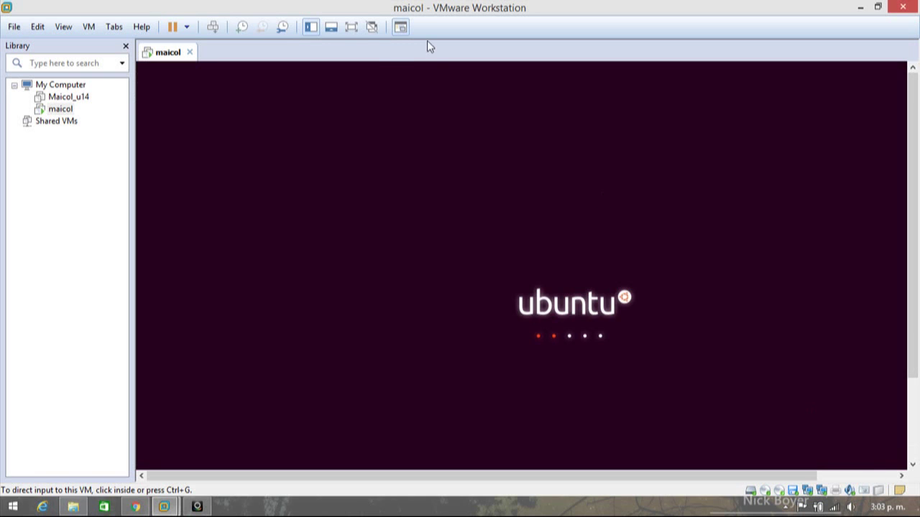
click(351, 27)
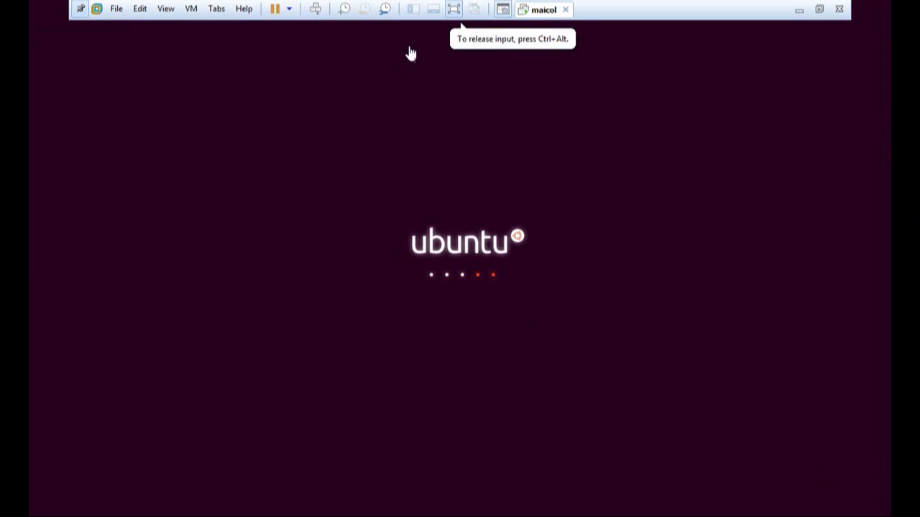
- Let the full-screen toolbar auto-hide while the installer copies files, then exit full screen
click(80, 10)
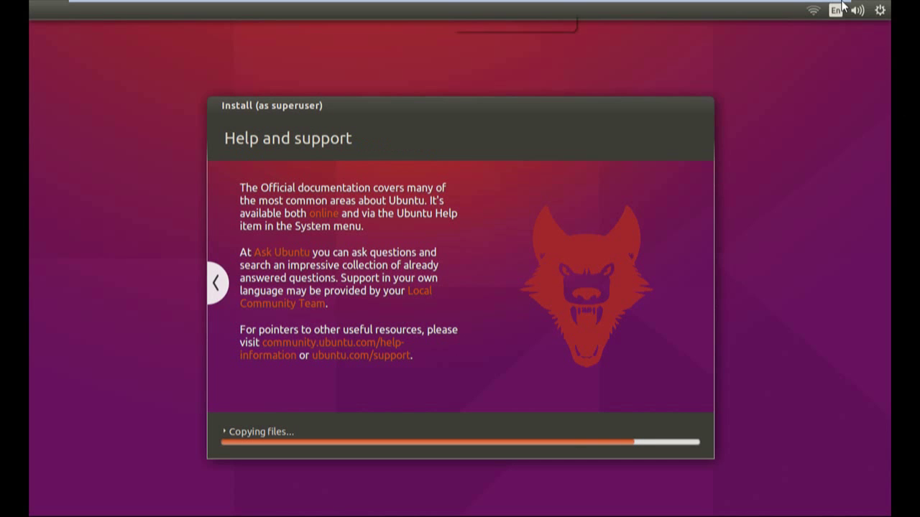
mouse_move(460, 4)
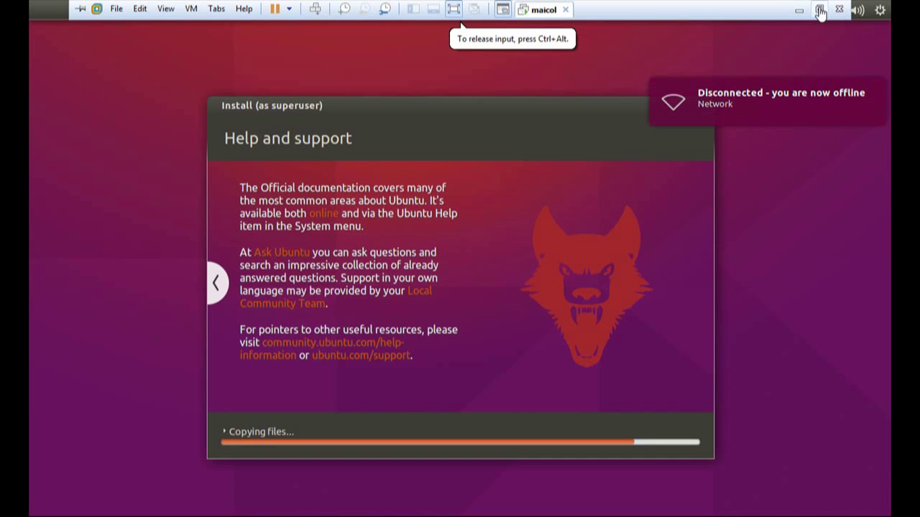
click(820, 10)
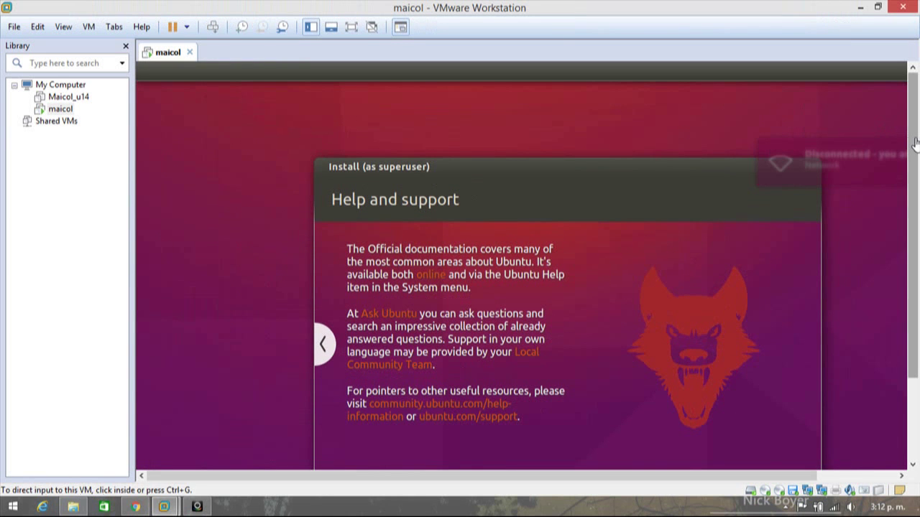
- Wait while Ubuntu finishes installing and reboots to its desktop
drag(915, 144, 917, 200)
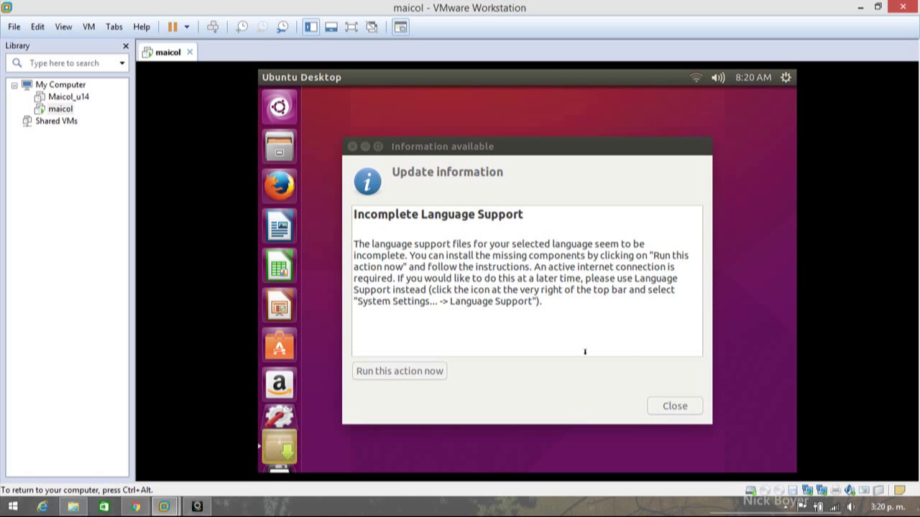
- Close the Incomplete Language Support notice and choose Change Desktop Background from the desktop menu
drag(512, 146, 536, 137)
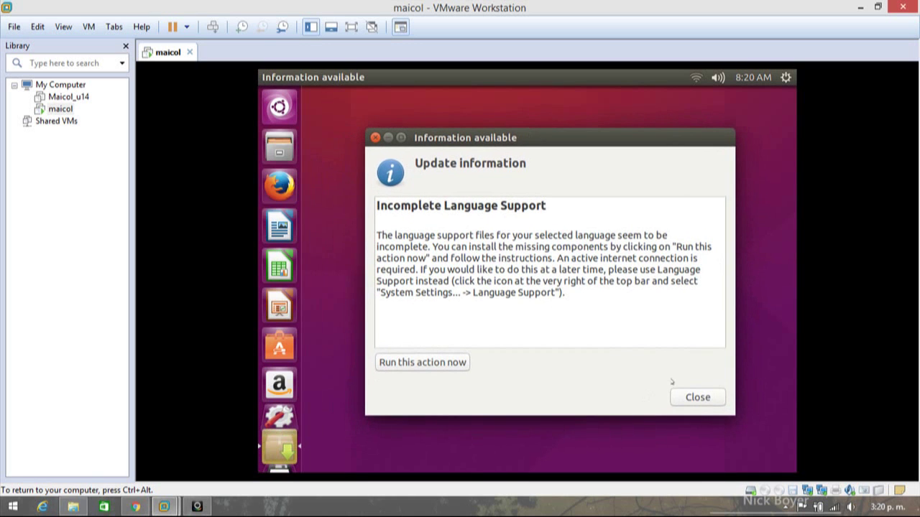
click(695, 396)
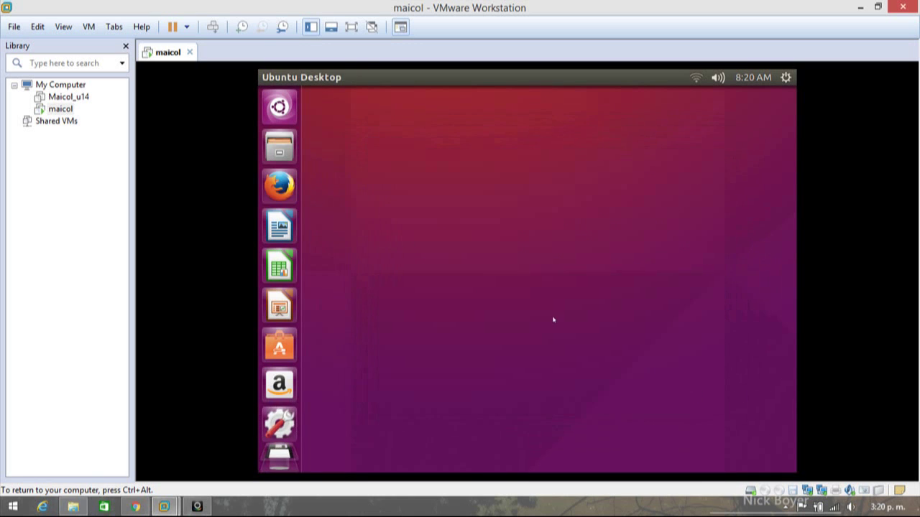
right_click(459, 253)
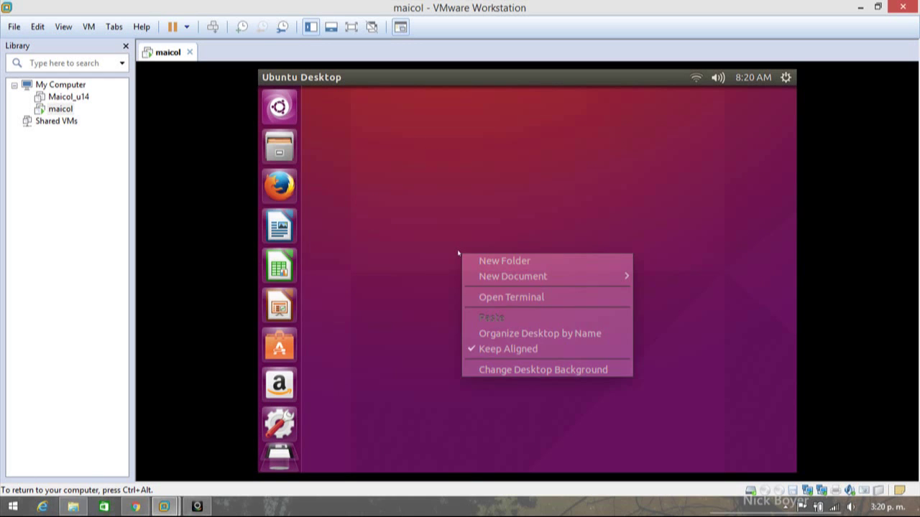
click(500, 368)
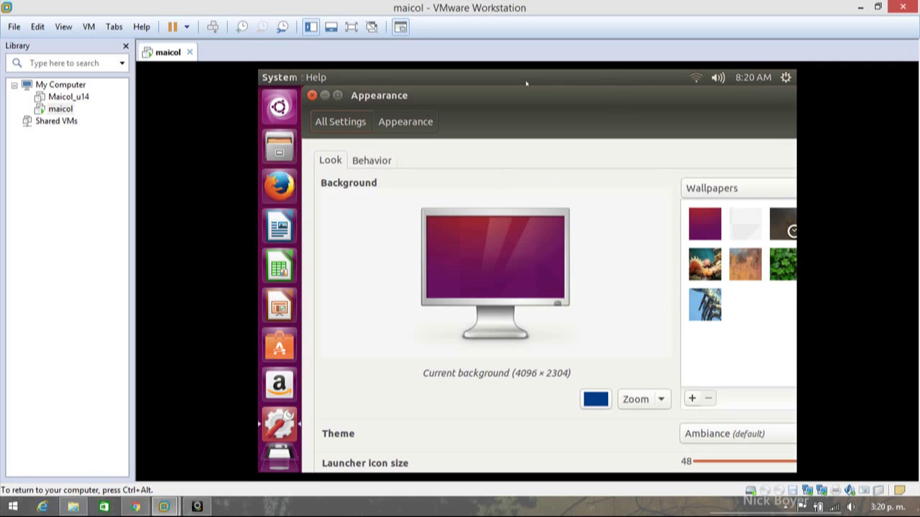
- Set launcher icon size to 32 and the wallpaper to Light my fire evening sun
click(774, 461)
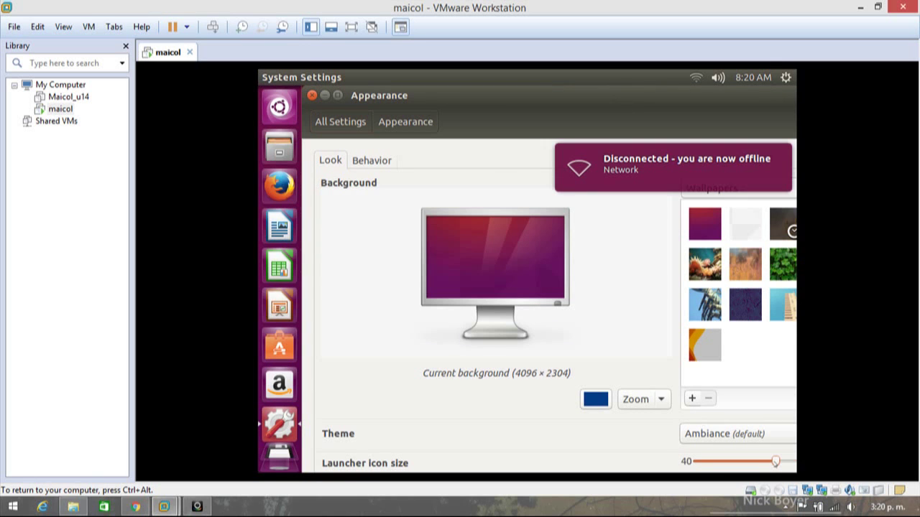
drag(775, 462, 749, 462)
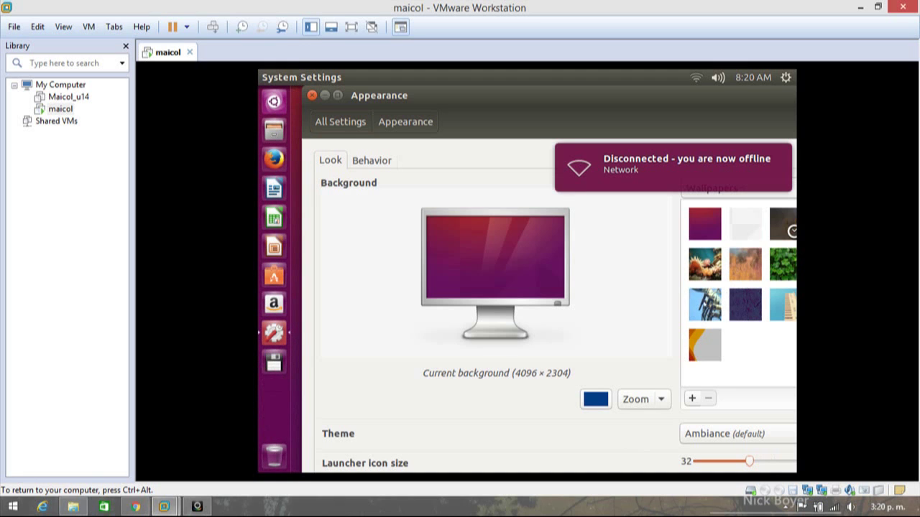
click(706, 304)
click(738, 271)
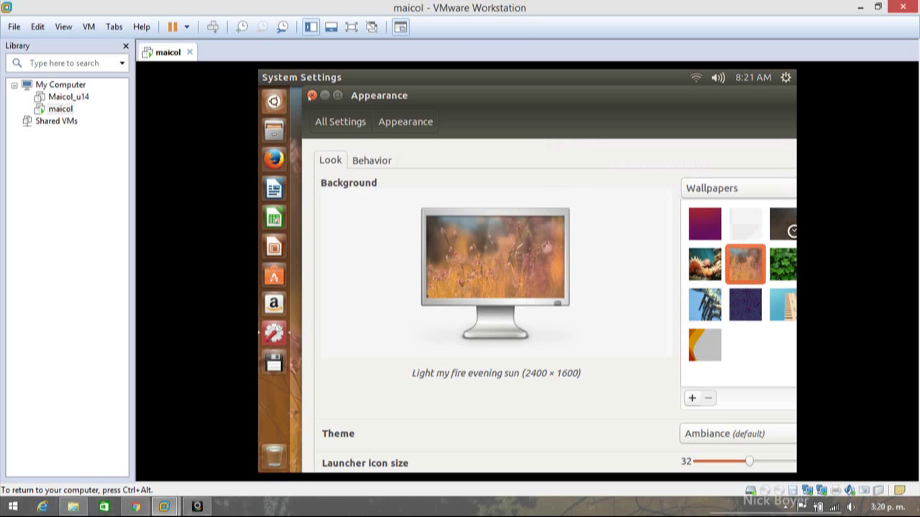
click(312, 95)
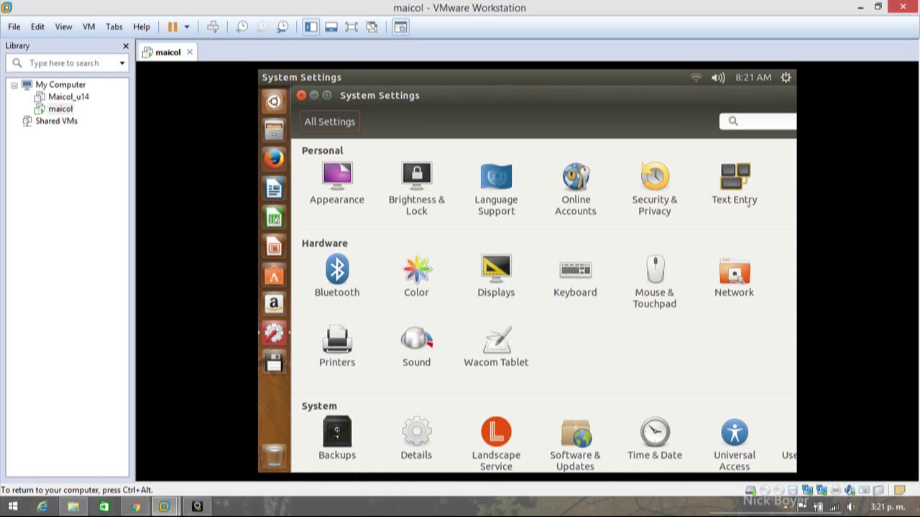
click(735, 180)
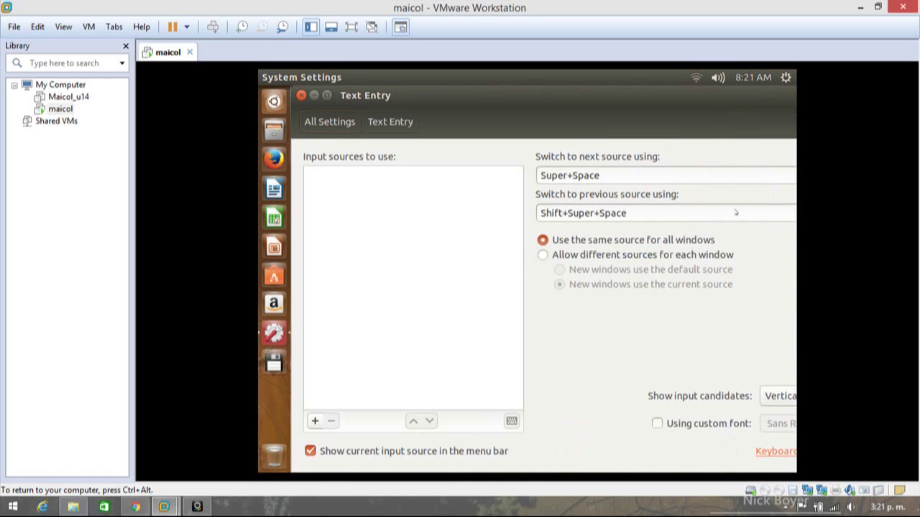
click(315, 422)
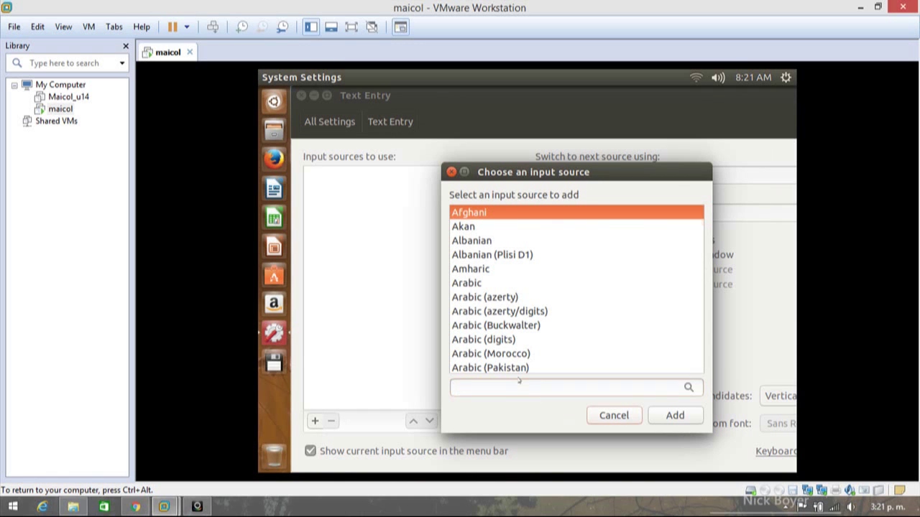
click(514, 354)
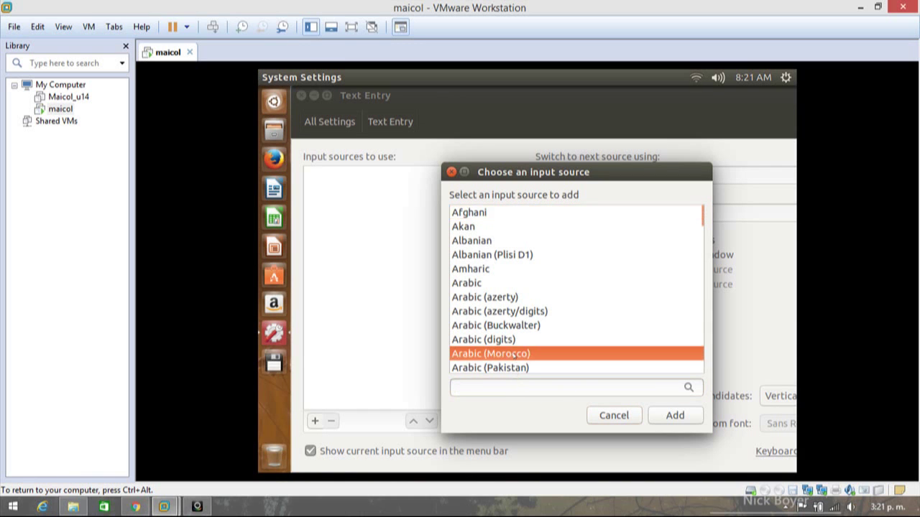
key(Down)
key(Down)
key(Down)
key(Down)
key(Down)
key(Down)
key(Down)
key(Down)
key(Down)
key(Down)
key(Down)
key(Down)
key(Down)
key(Down)
key(Down)
key(Down)
key(Down)
key(Down)
key(Down)
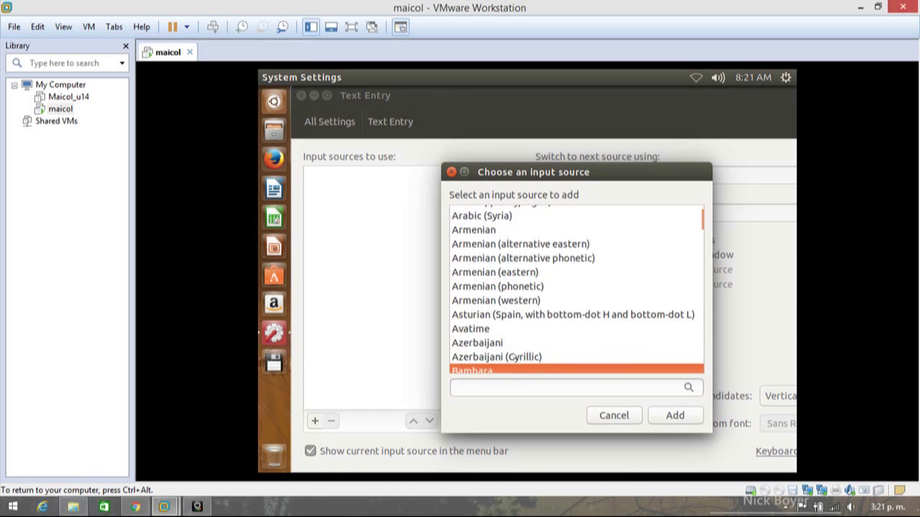
key(Down)
key(Down)
key(Down)
key(Down)
key(Down)
key(Down)
key(Down)
key(Down)
key(Down)
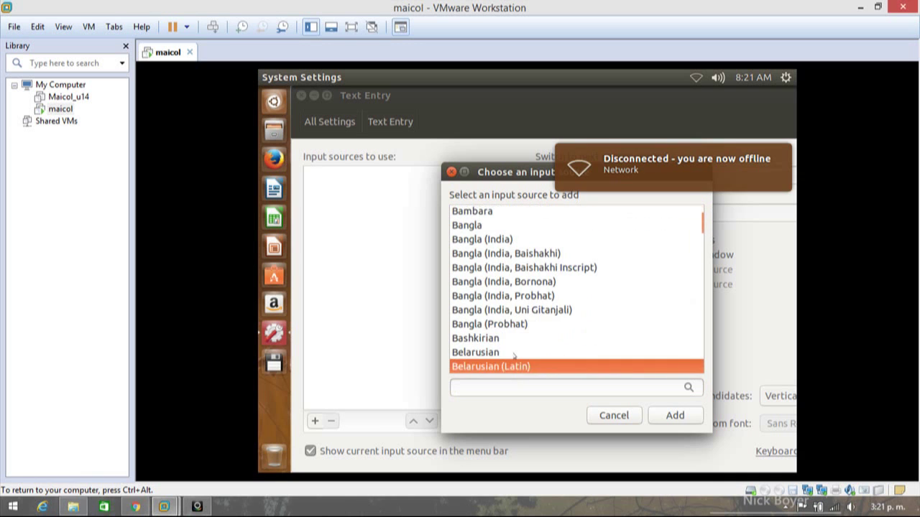
key(Down)
key(Down)
key(Down)
key(Down)
key(Down)
key(Down)
key(Down)
key(Down)
key(Down)
key(Down)
key(Down)
key(Down)
key(Down)
key(Down)
key(Down)
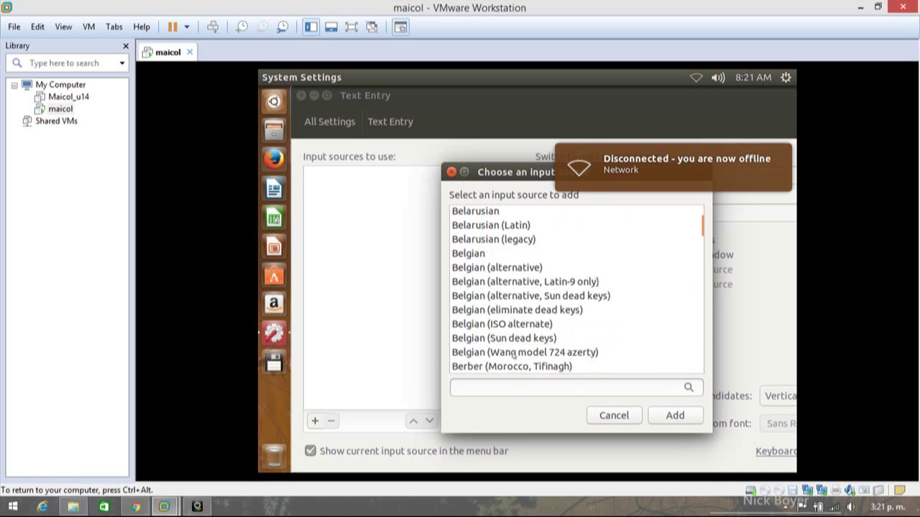
key(Down)
key(Down)
key(Down)
key(Down)
key(Down)
key(Down)
key(Down)
key(Down)
key(Down)
key(Down)
key(Down)
key(Down)
key(Down)
key(Down)
key(Down)
key(Down)
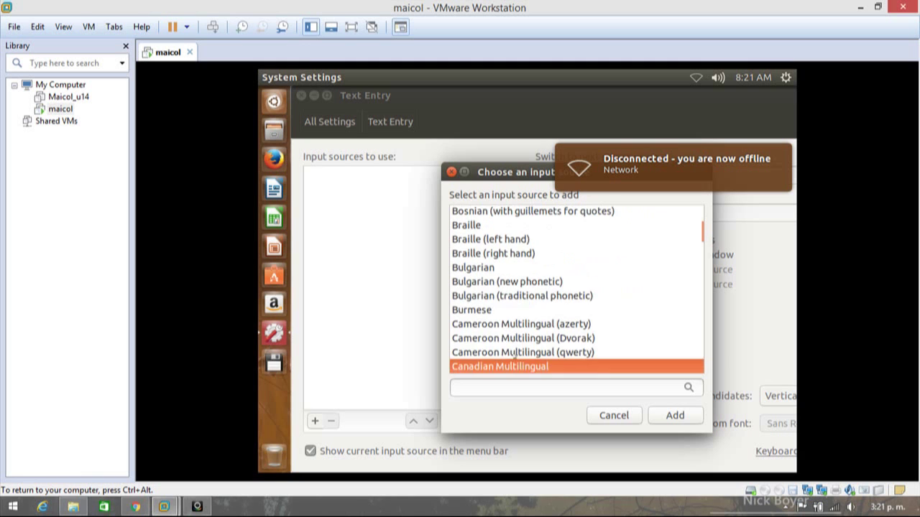
key(Down)
key(Down)
key(Down)
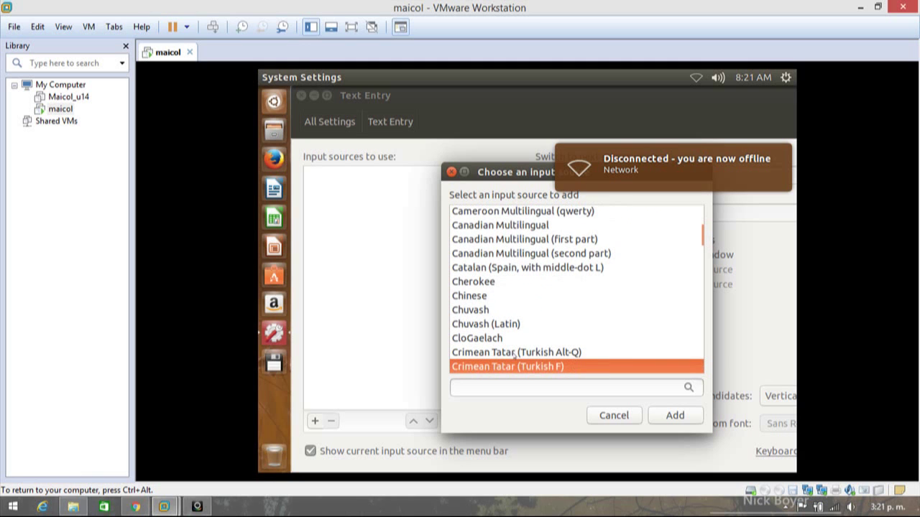
- Filter by 'spa', add the Spanish (Latin American) input source, and close System Settings
click(513, 387)
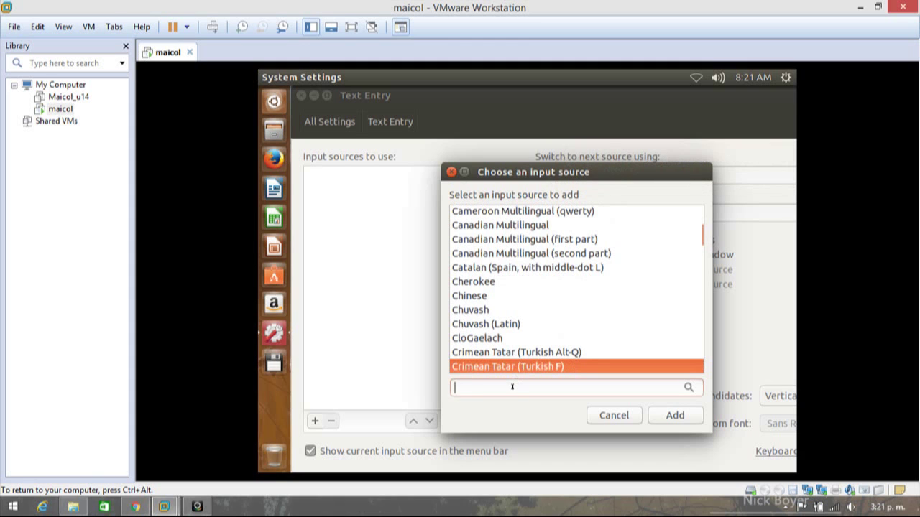
text(spa)
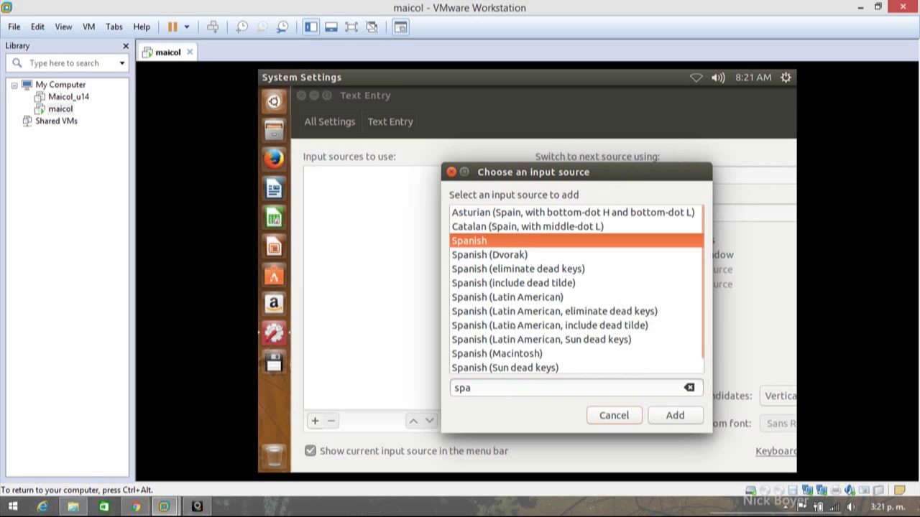
click(506, 297)
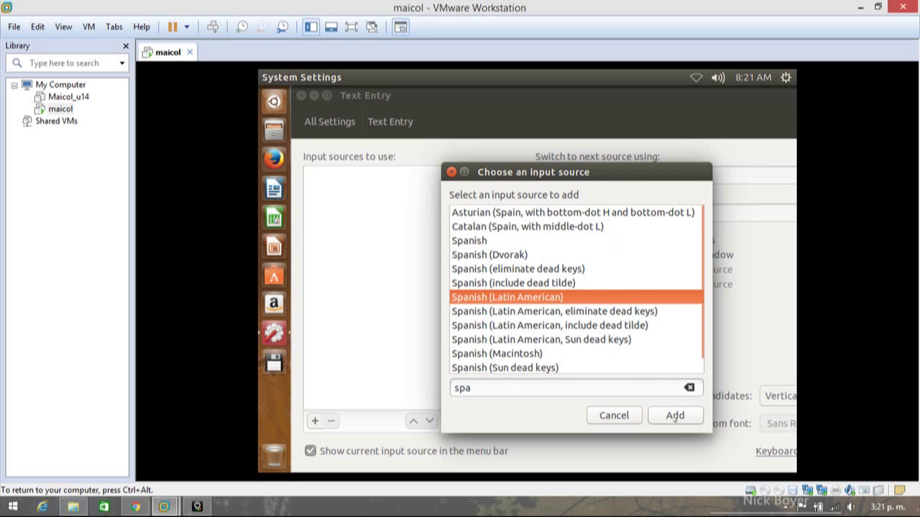
click(675, 415)
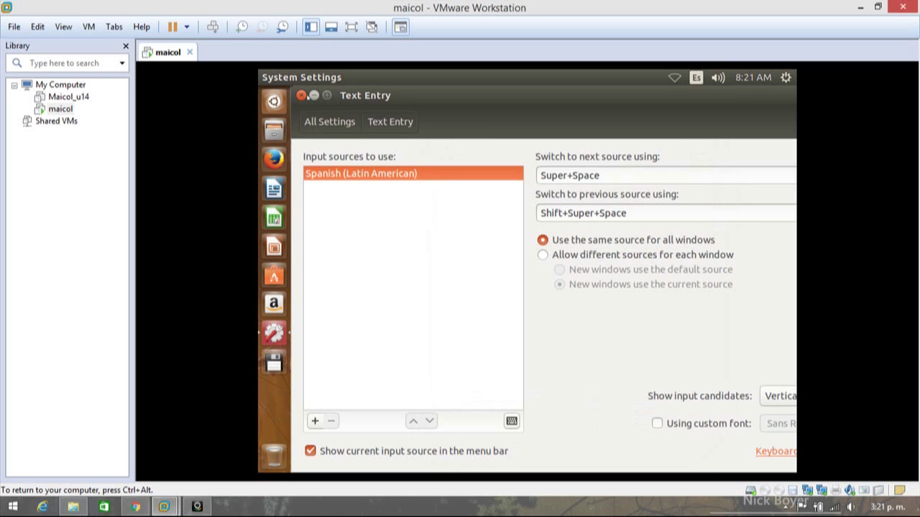
click(300, 95)
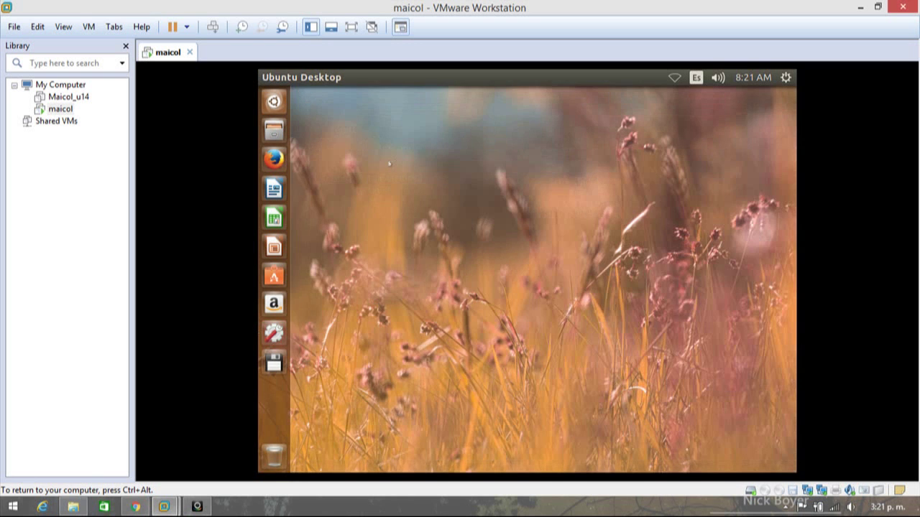